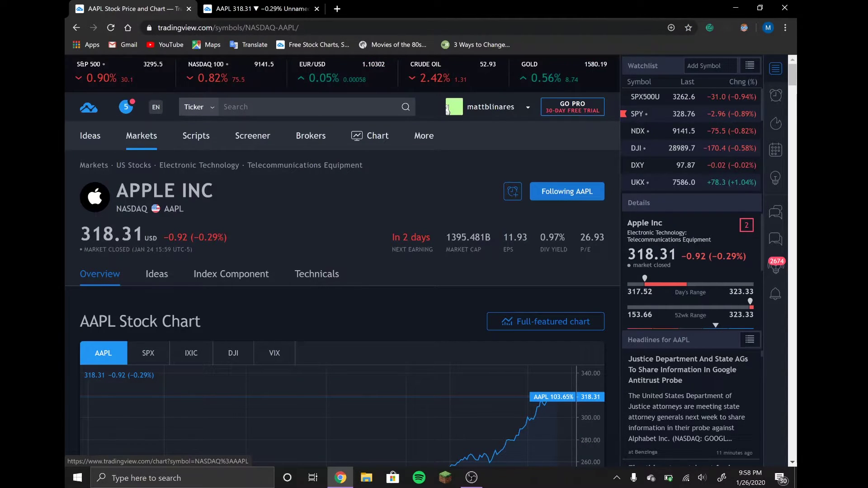
Open Apple's full-featured chart and bring up the Indicators & Strategies list.
left_click(511, 330)
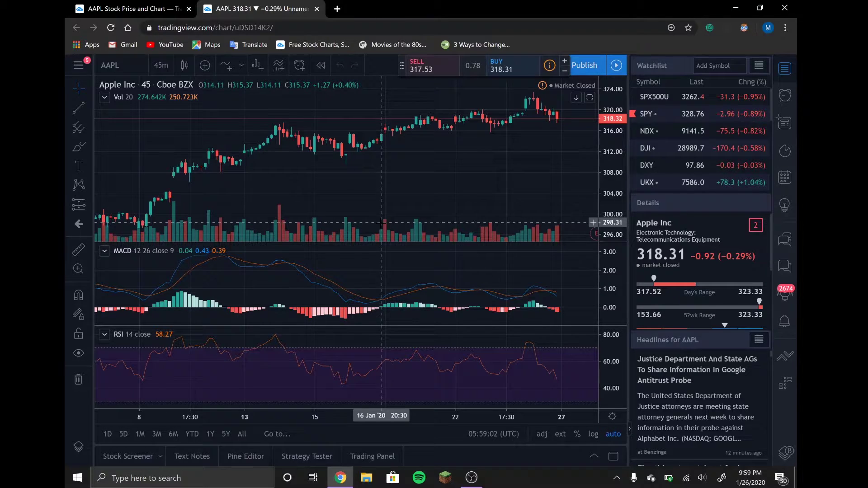
left_click(227, 67)
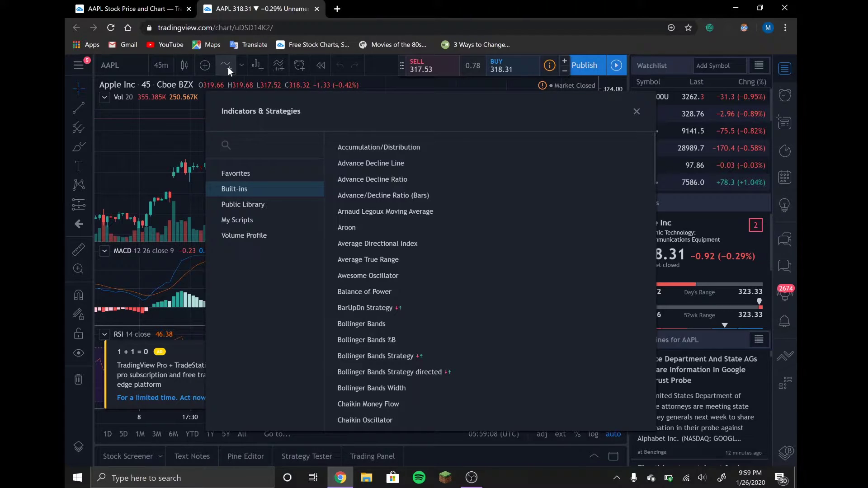
type("MACD")
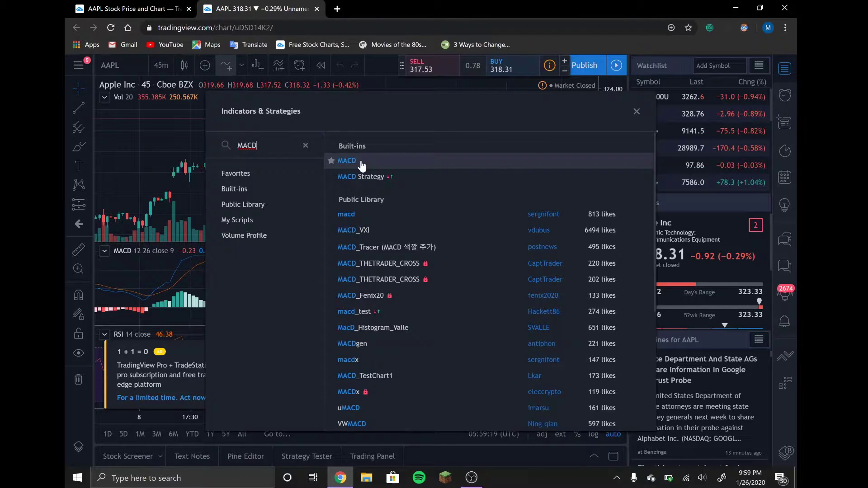
Add the built-in MACD indicator, clear the search, and close the indicator dialog.
left_click(377, 163)
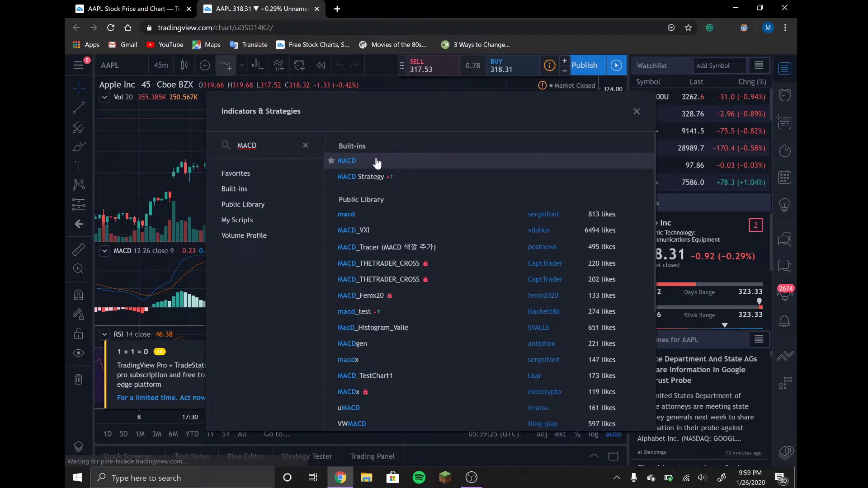
left_click(306, 146)
type("RSI")
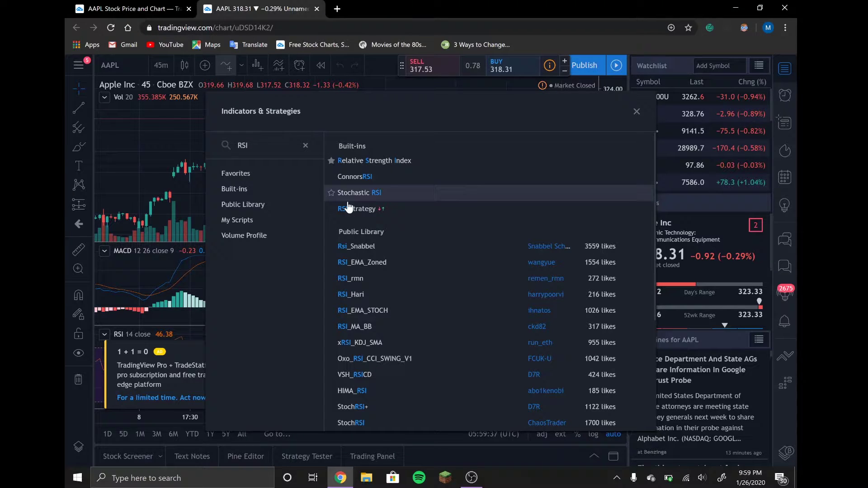
key("Escape")
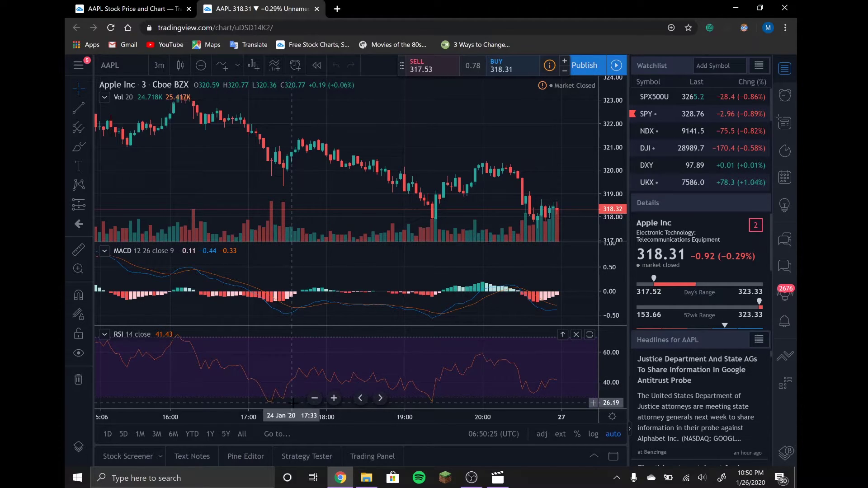
mouse_move(353, 366)
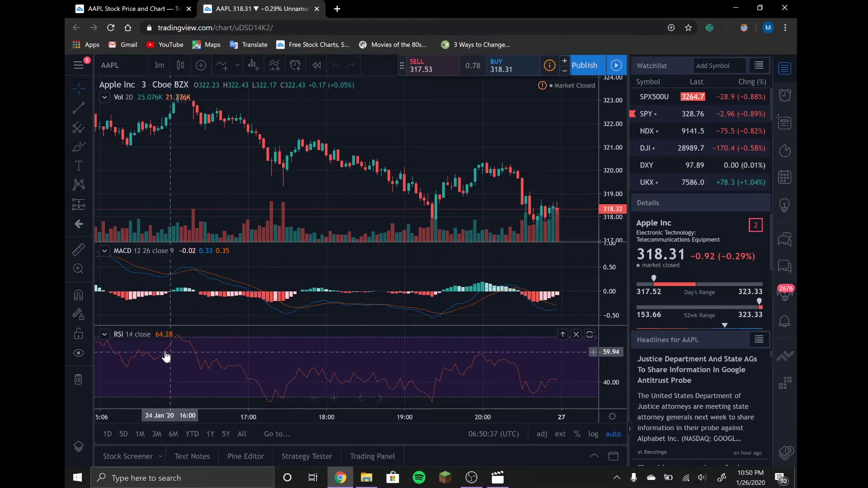
left_click_drag(217, 316, 512, 319)
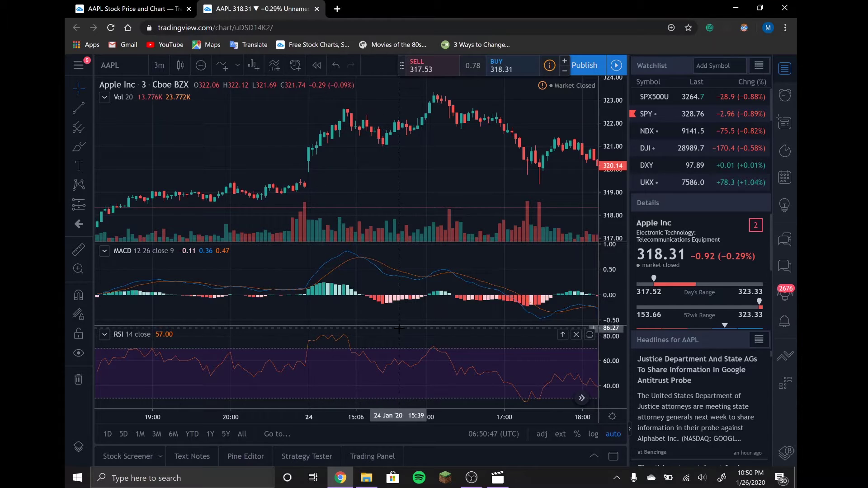
scroll(366, 329, "right", 2)
scroll(368, 329, "left", 3)
scroll(368, 329, "left", 3)
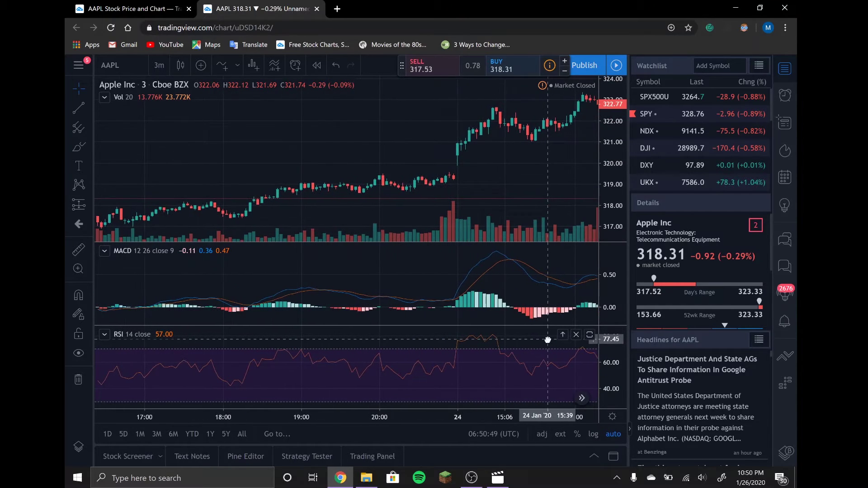
mouse_move(479, 329)
left_mouse_down()
mouse_move(535, 325)
mouse_move(127, 299)
left_mouse_up()
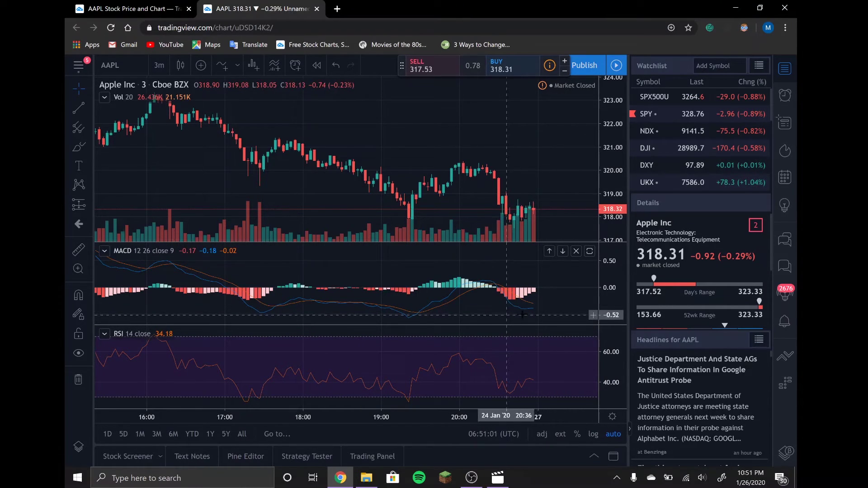
scroll(534, 317, "left", 5)
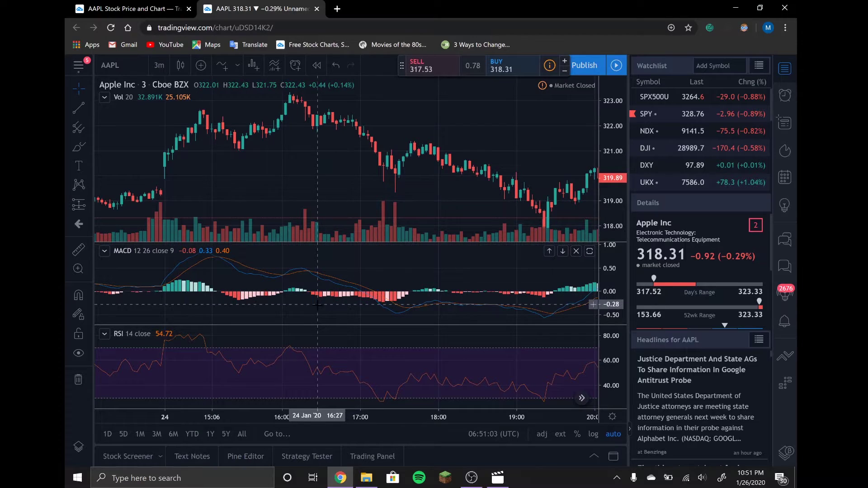
scroll(407, 308, "left", 5)
scroll(366, 310, "left", 5)
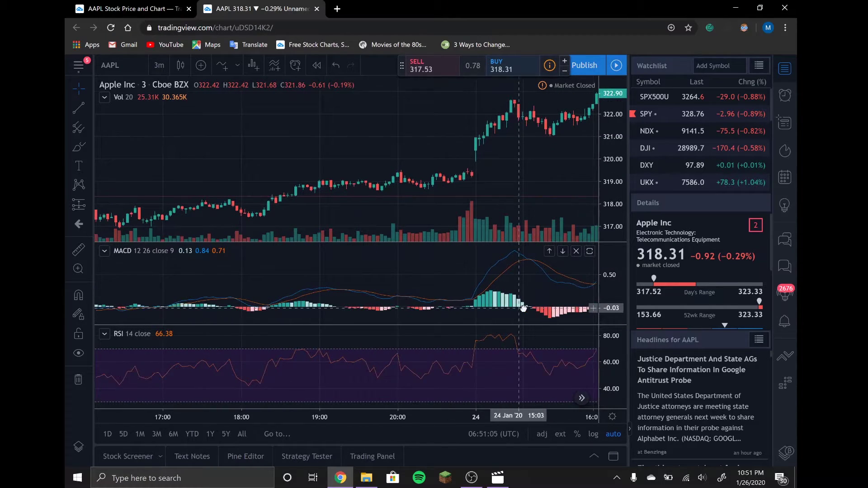
scroll(364, 310, "left", 5)
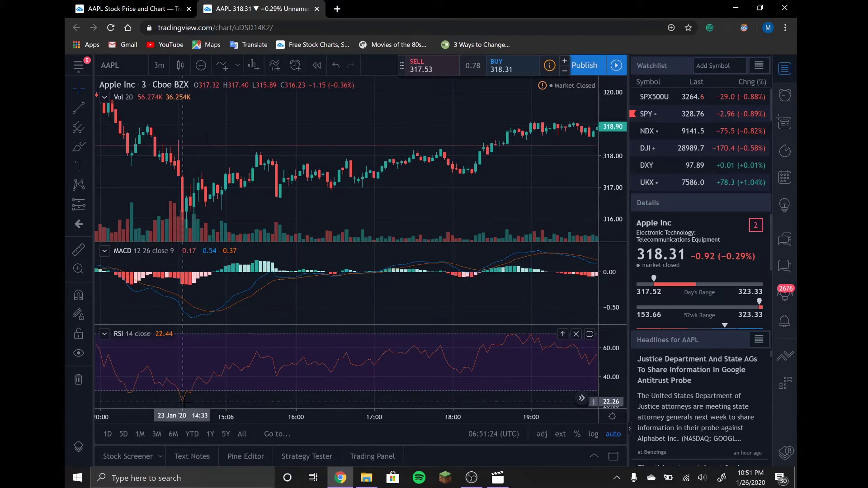
scroll(246, 394, "left", 2)
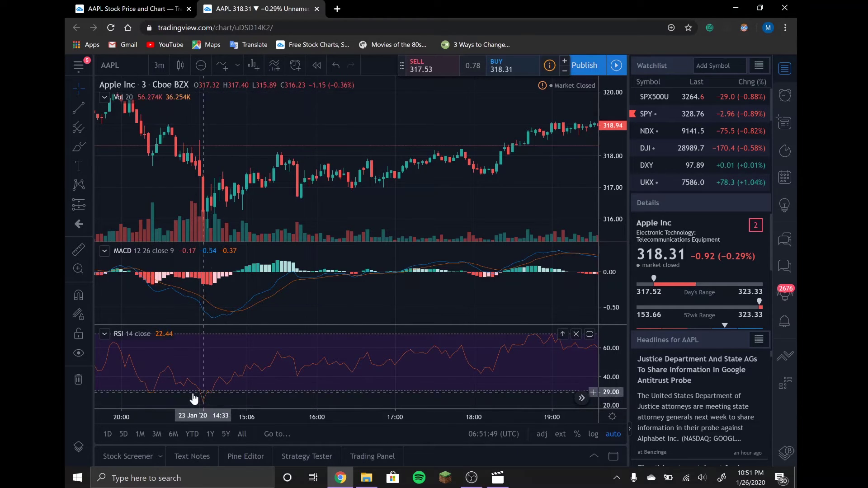
scroll(193, 399, "down", 1)
left_click_drag(380, 305, 195, 307)
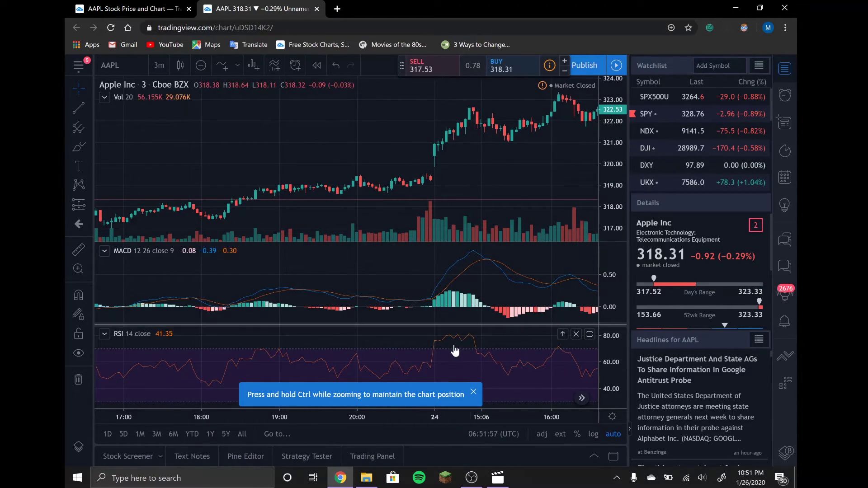
Close the 'Press and hold Ctrl while zooming' tip on the 3-minute AAPL chart.
left_click(474, 394)
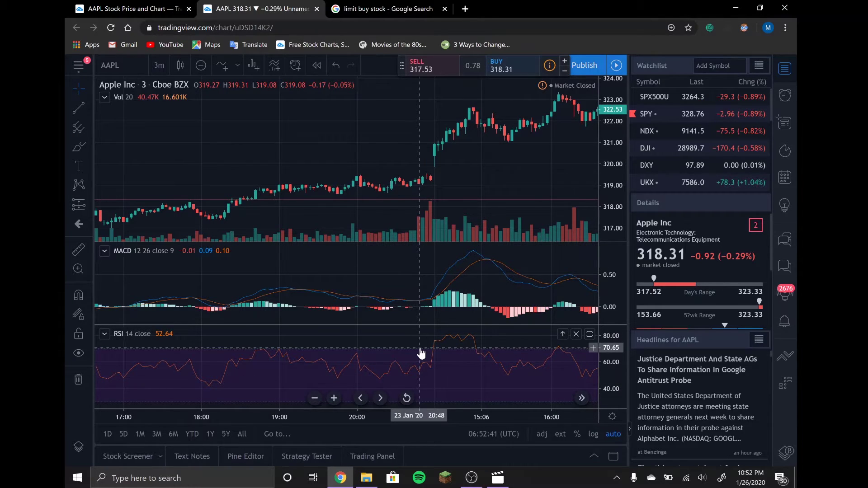